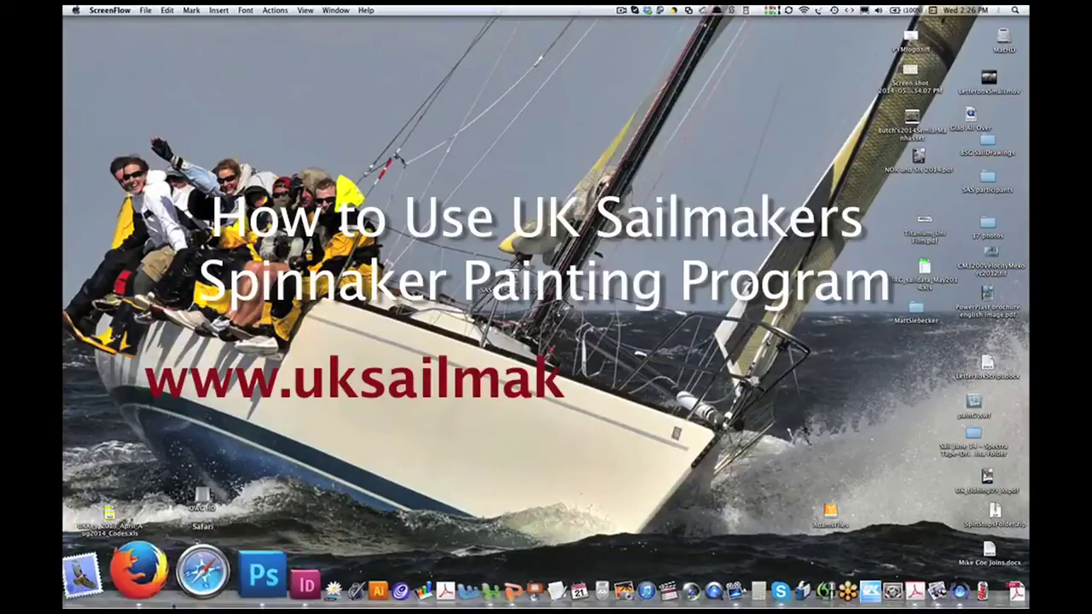
- Launch the UK Sailmakers Spinnaker Painting Program from the site's Resources menu in Firefox
left_click(149, 569)
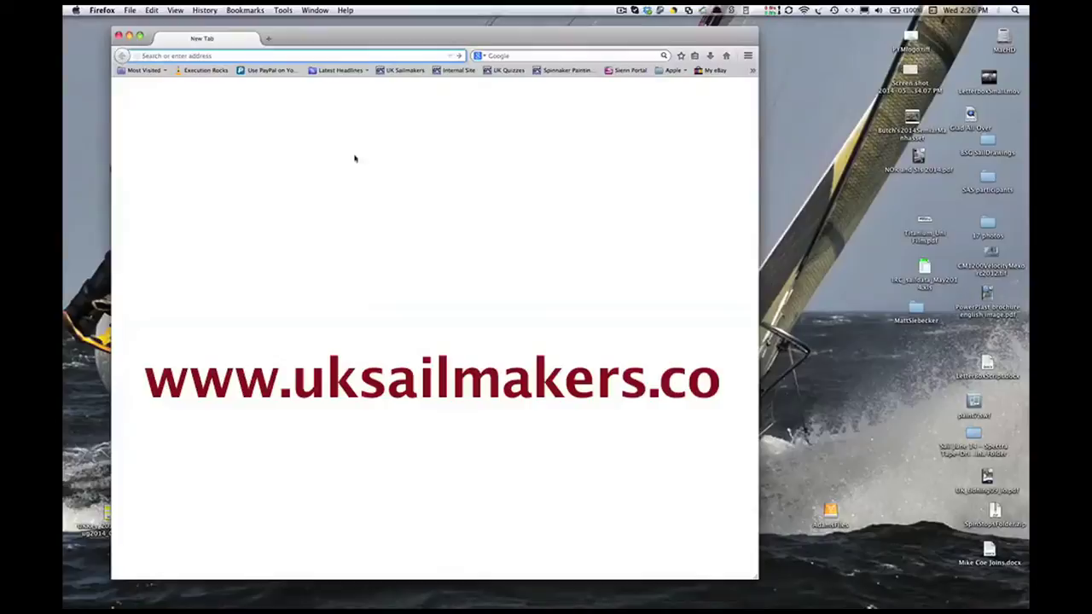
left_click(401, 71)
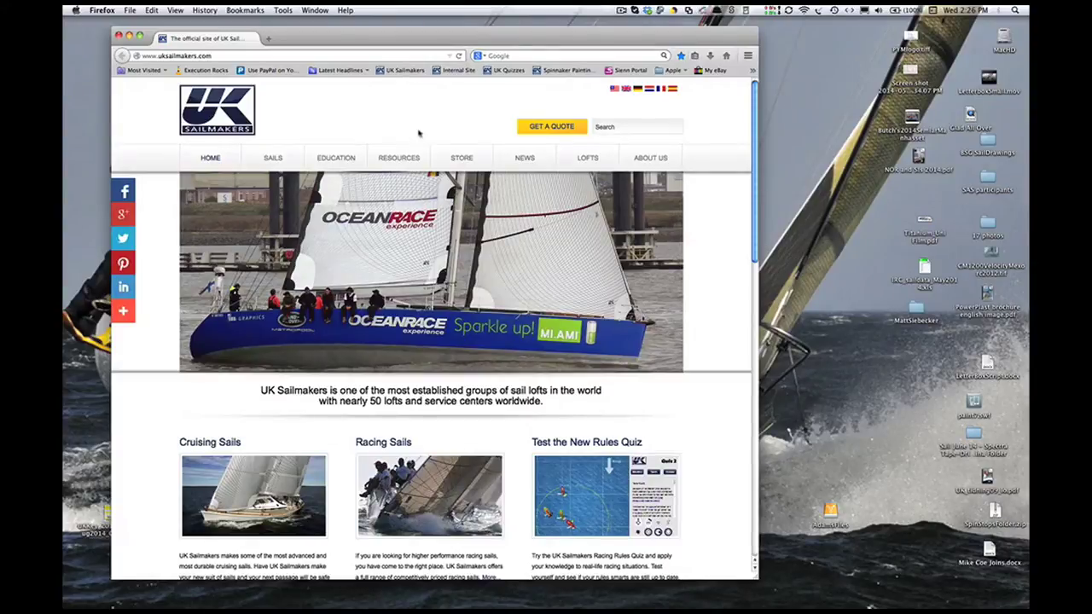
mouse_move(412, 161)
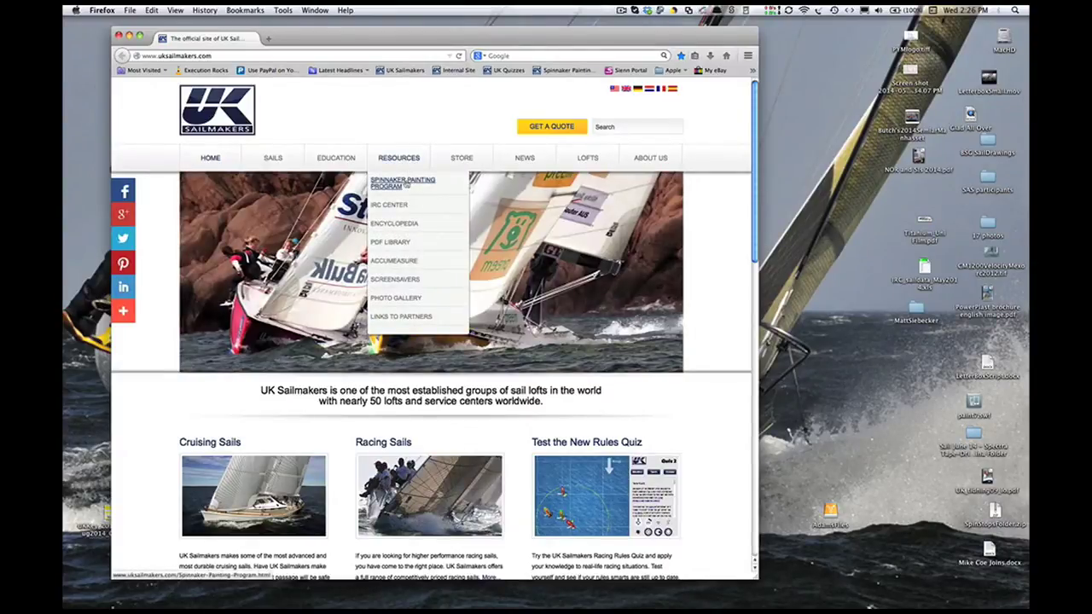
left_click(405, 185)
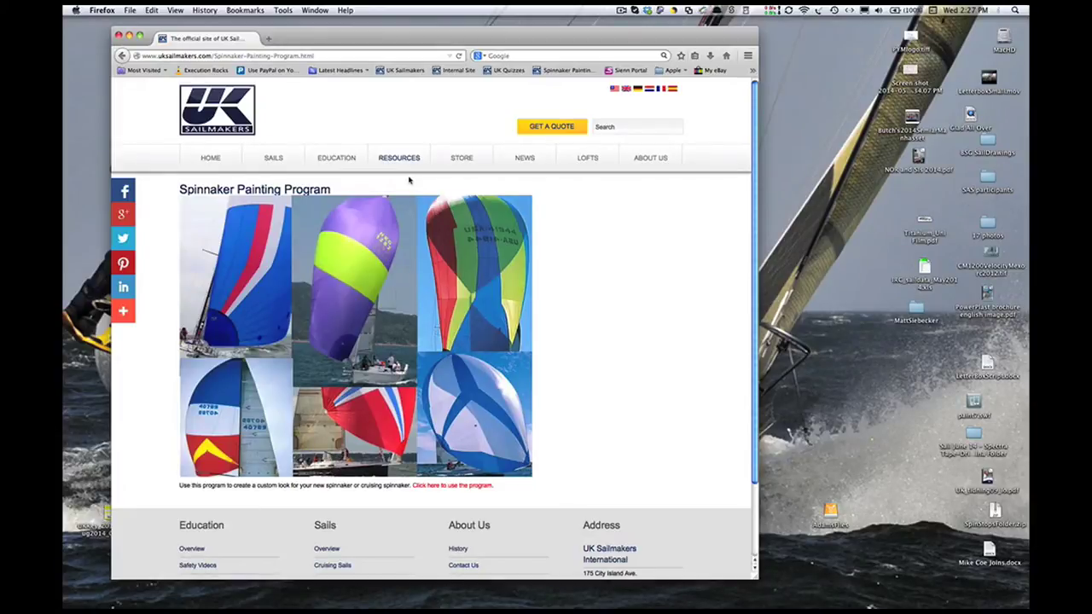
left_click(451, 486)
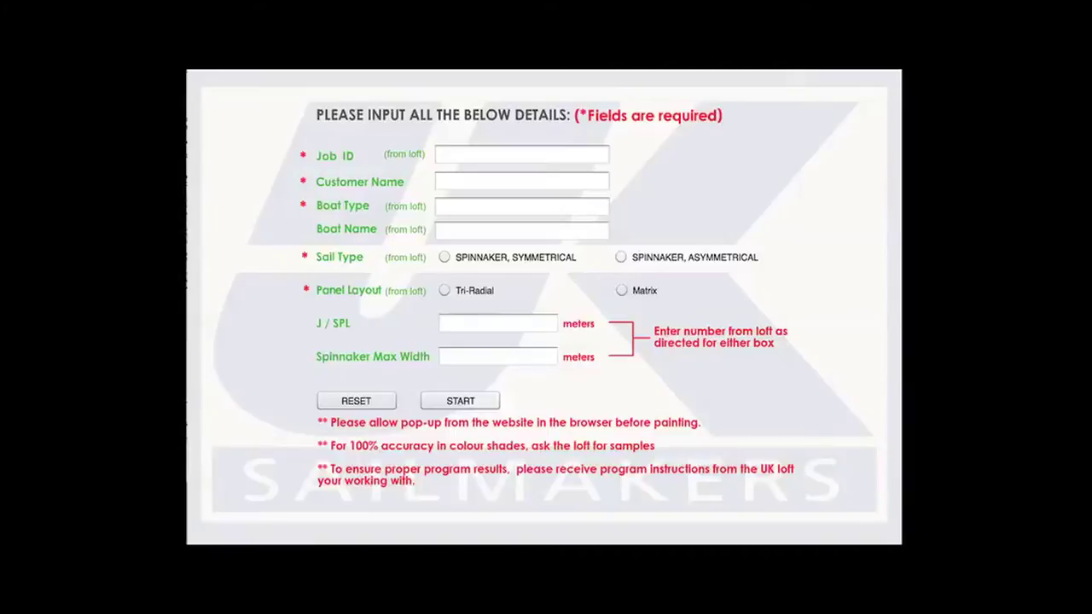
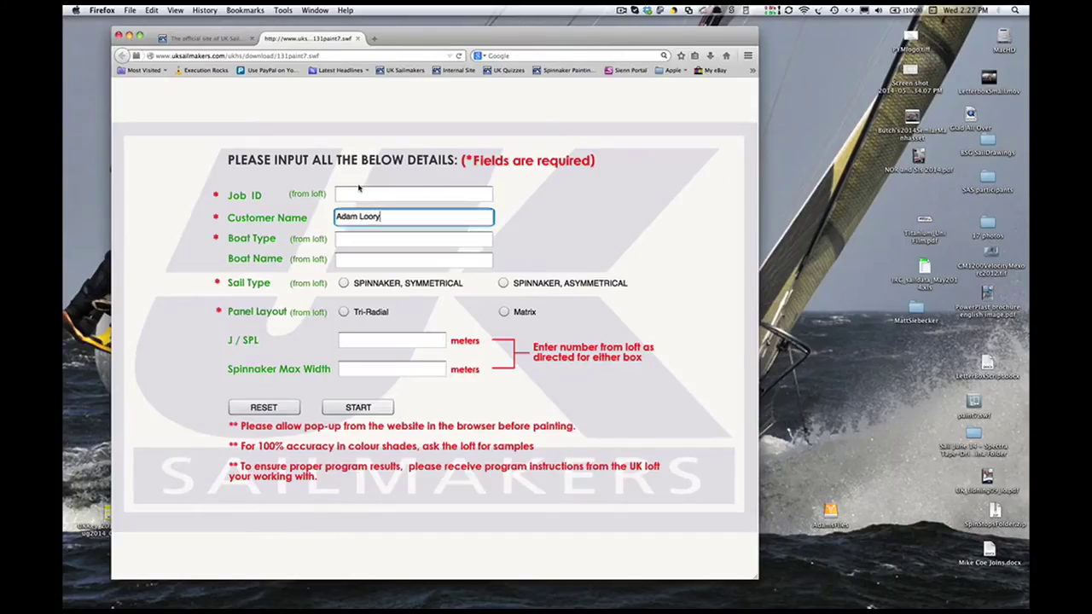
- Enter the customer's full name, boat type 'Custom 40' and boat name 'Soulmates'
key("Tab")
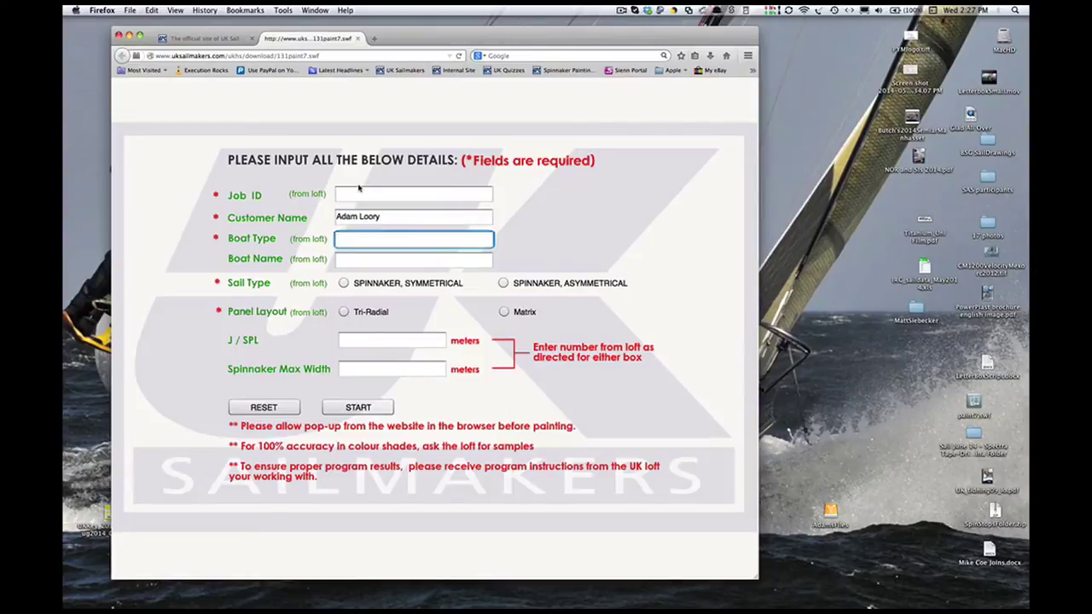
type("Custom 40")
key("Tab")
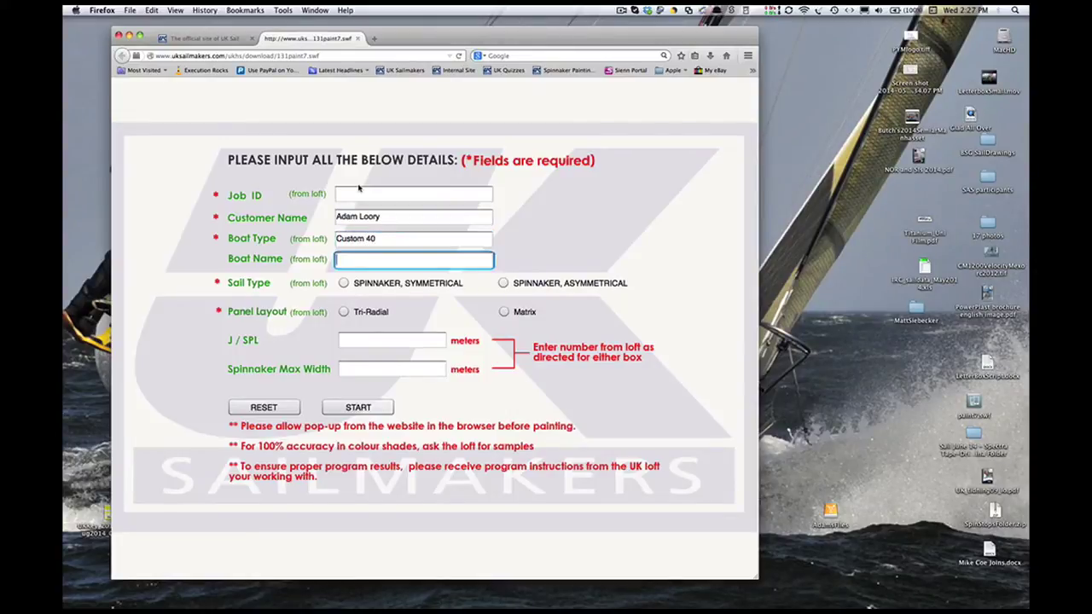
type("Soulmates")
- Choose an asymmetrical spinnaker with Matrix panel layout and enter J/SPL 5.37
left_click(503, 283)
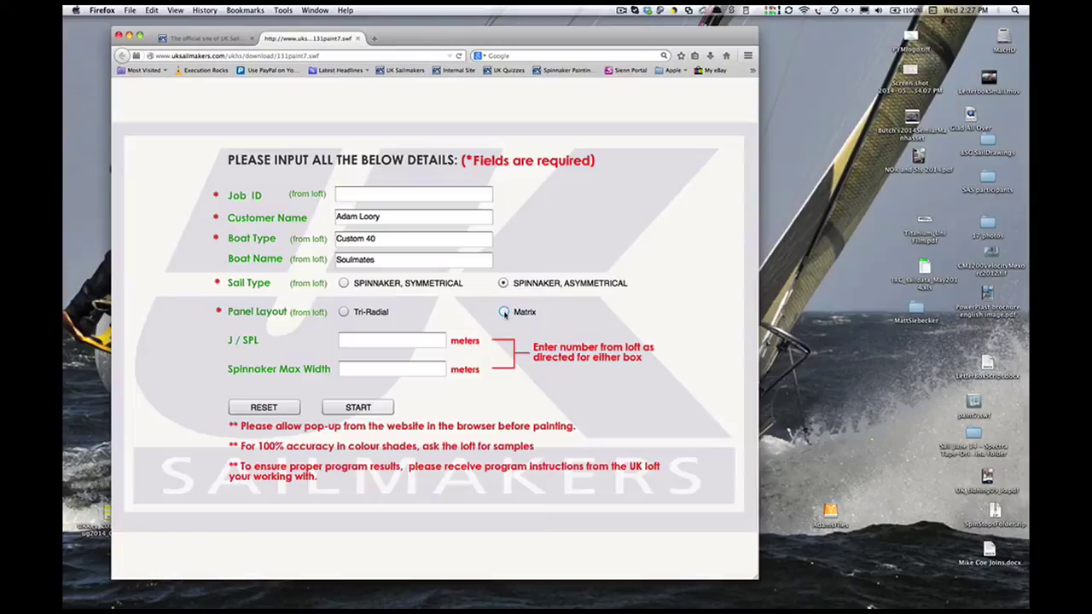
left_click(504, 312)
left_click(420, 338)
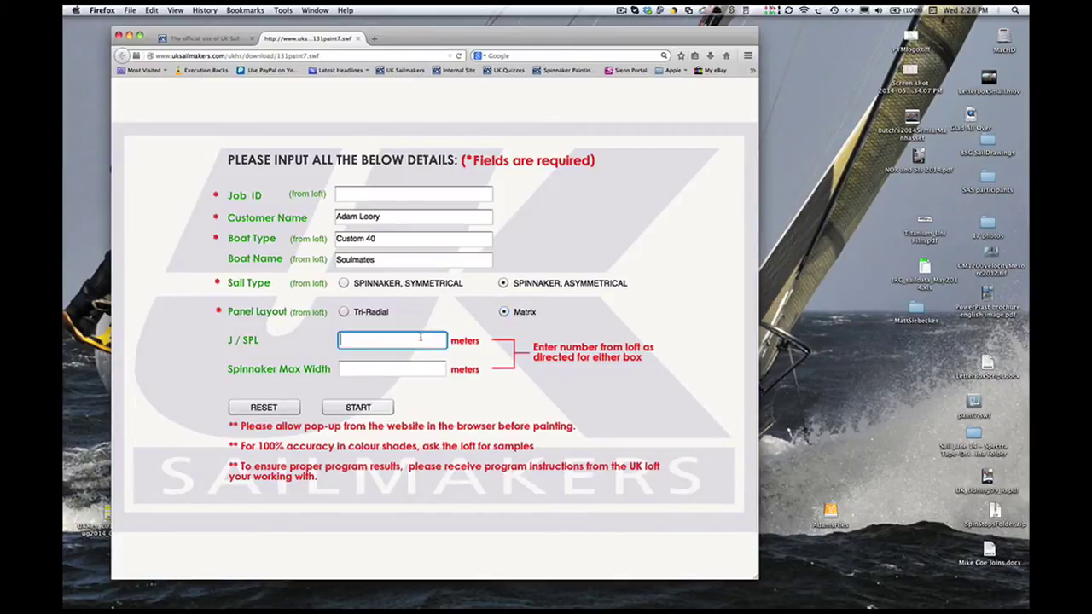
type("5.37")
- Generate the sail diagram and pick Arix 700N from the Fabrics & Colors list
left_click(378, 408)
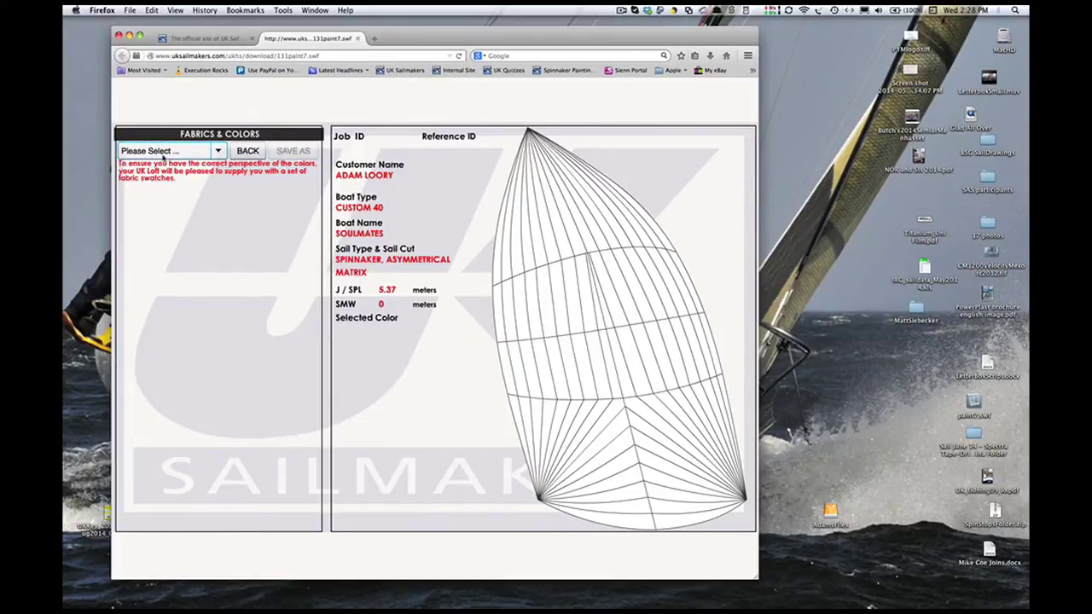
left_click(165, 153)
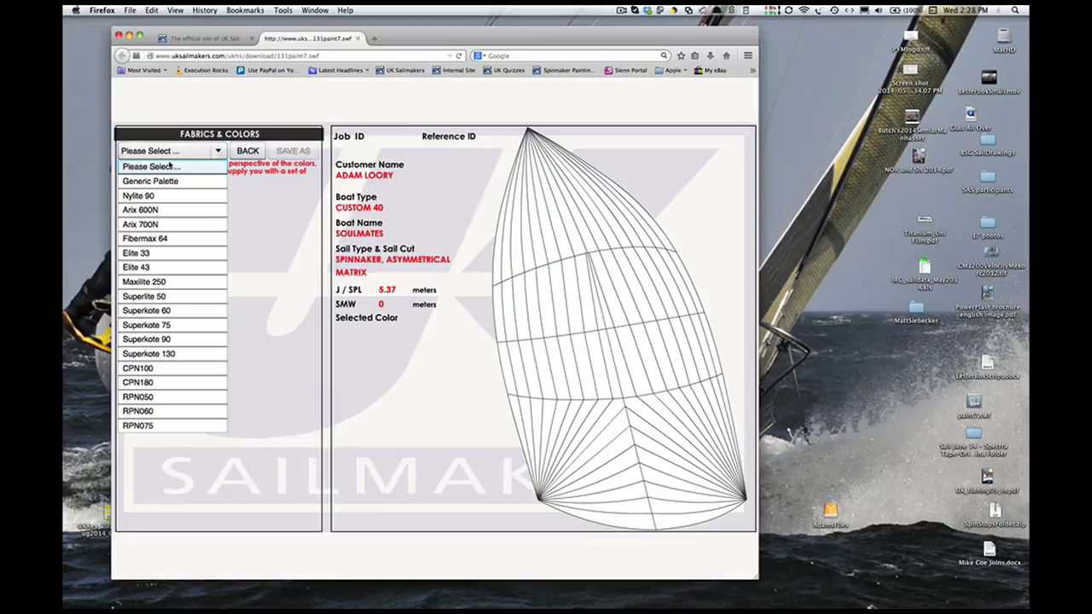
left_click(158, 224)
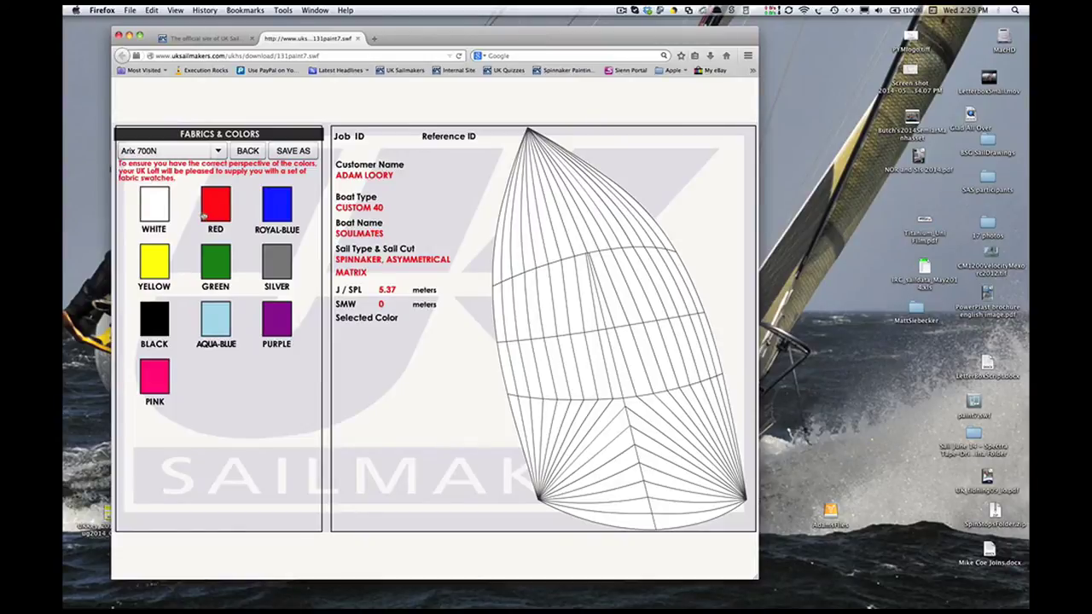
- In red, paint the central strip below the head and the chevron's left arm to the lower-left corner
left_click(205, 200)
left_click(566, 246)
left_click(575, 244)
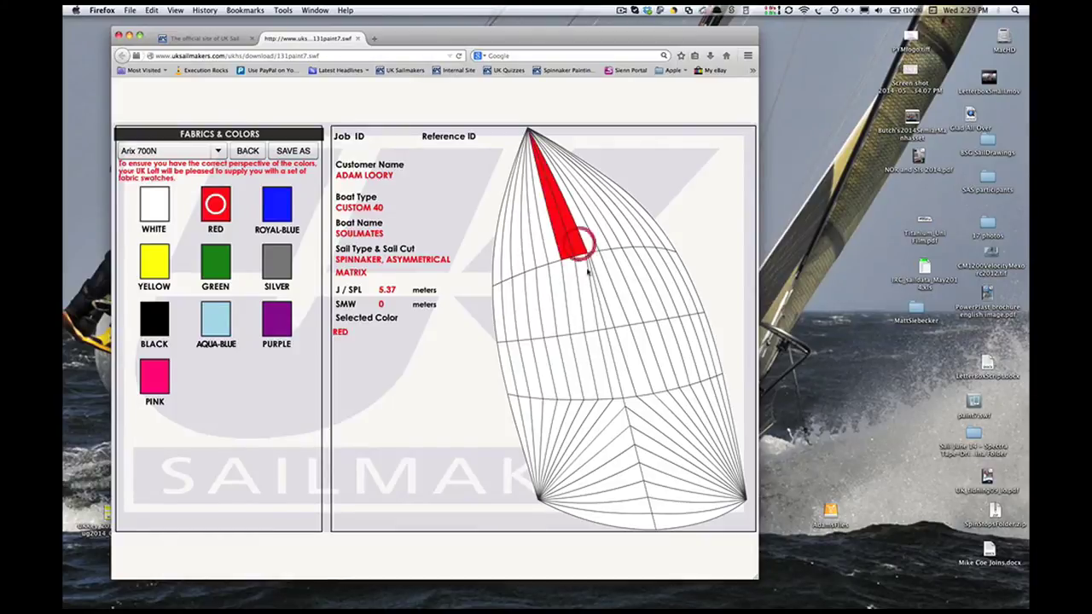
left_click(587, 277)
left_click(574, 294)
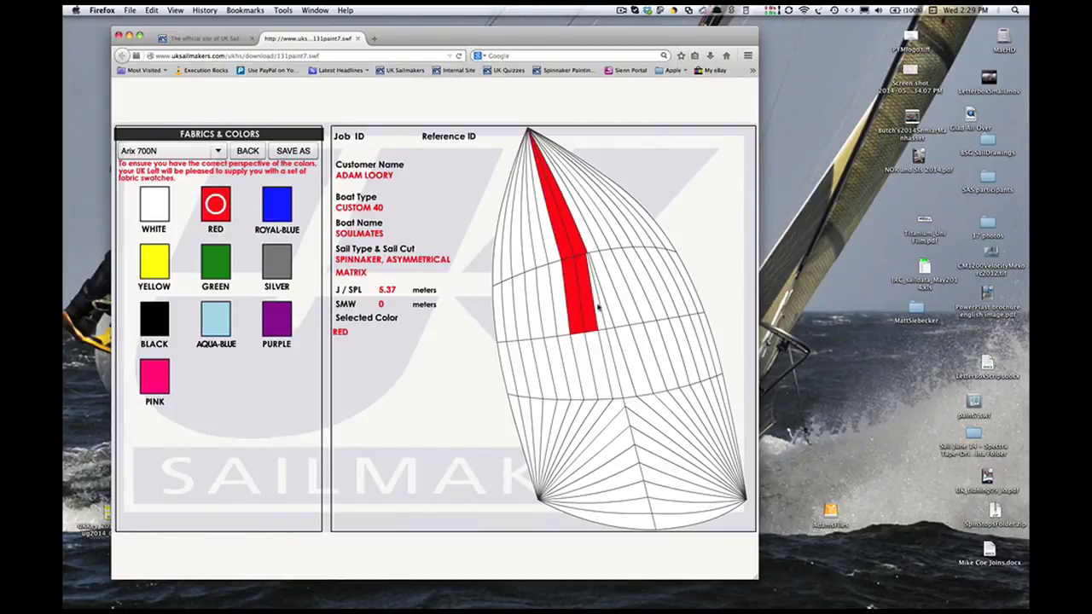
left_click(597, 307)
left_click(602, 356)
left_click(597, 365)
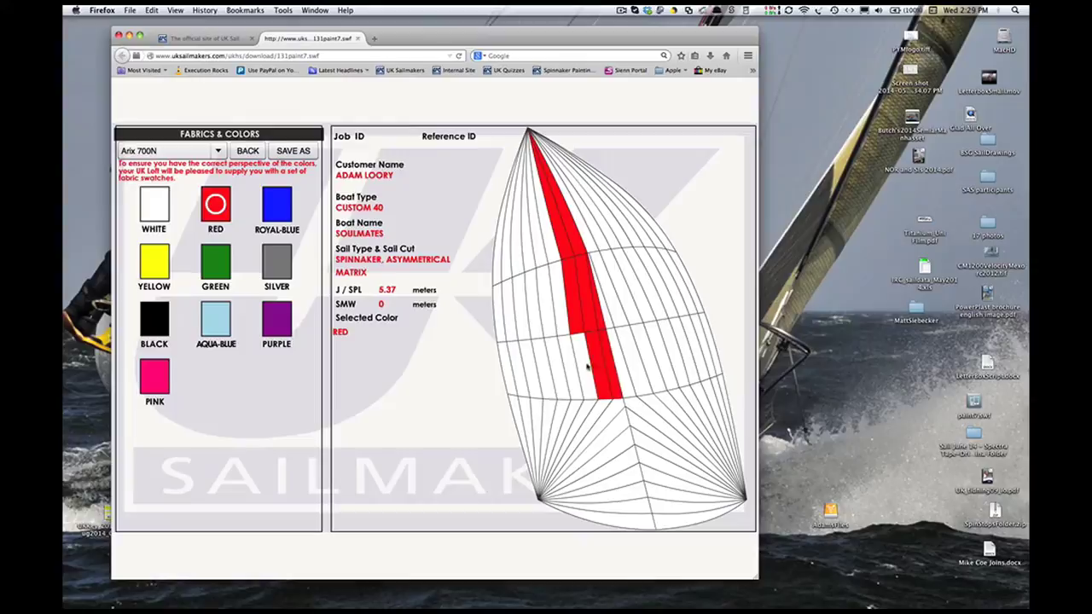
left_click(587, 365)
left_click(605, 408)
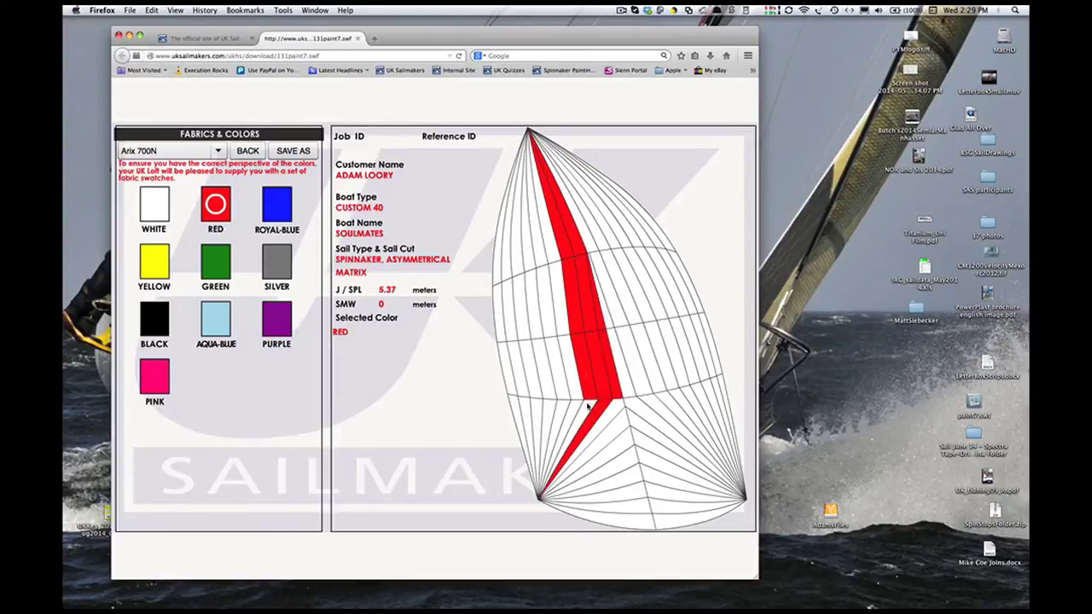
left_click(599, 412)
left_click(608, 415)
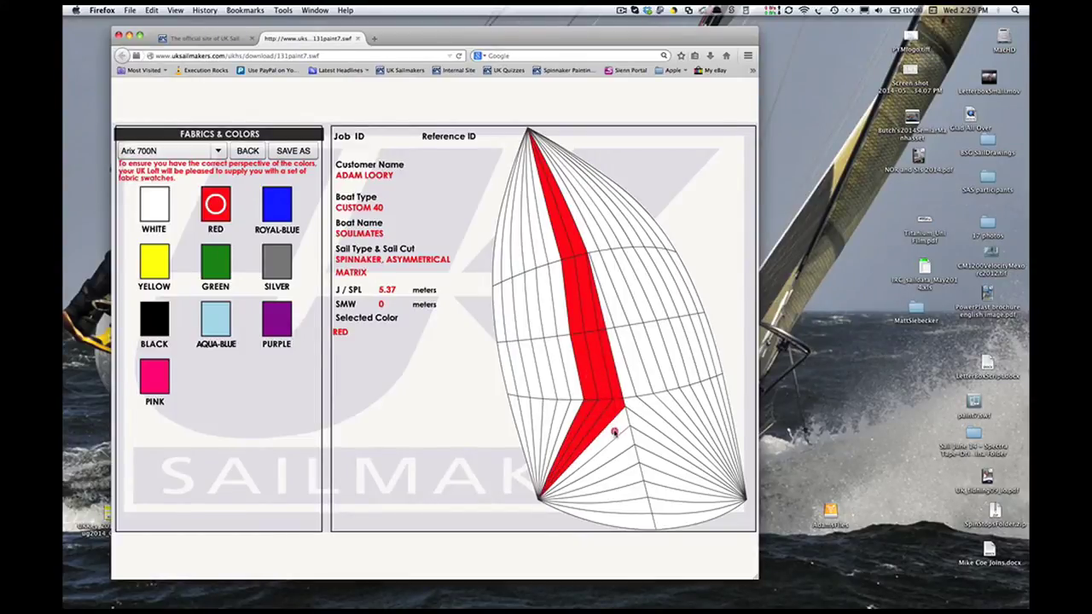
left_click(614, 433)
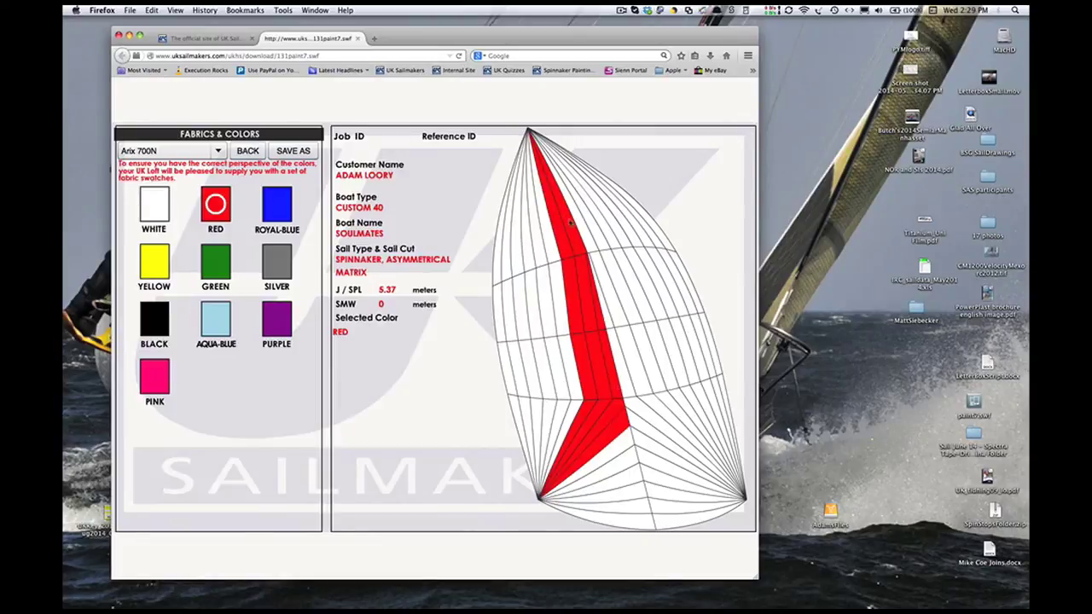
- Widen the red band near the head and carry the chevron's right arm down to its corner
left_click(586, 230)
left_click(601, 238)
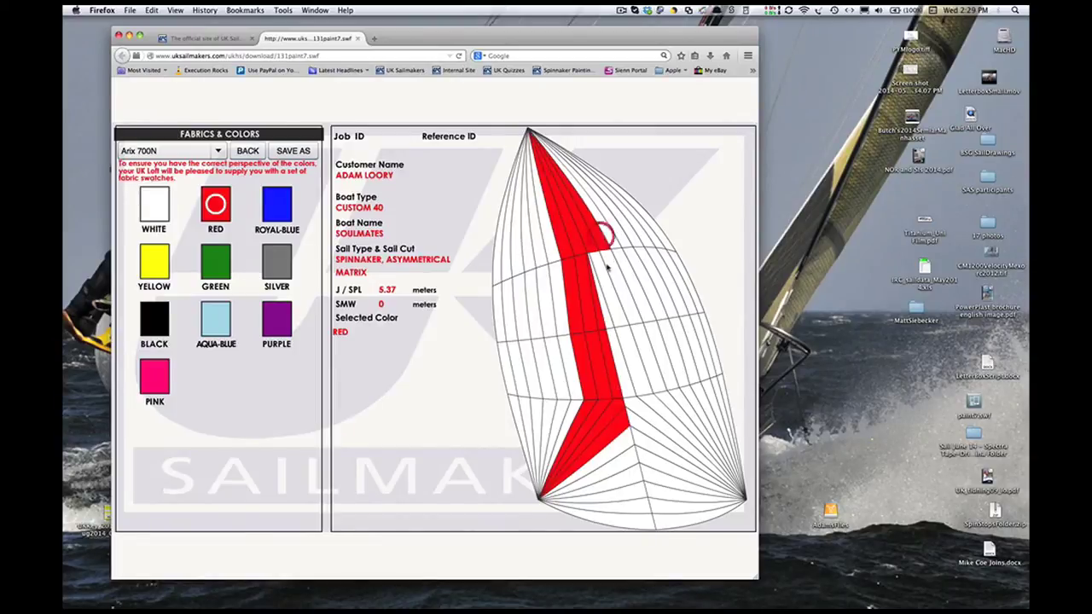
left_click(603, 281)
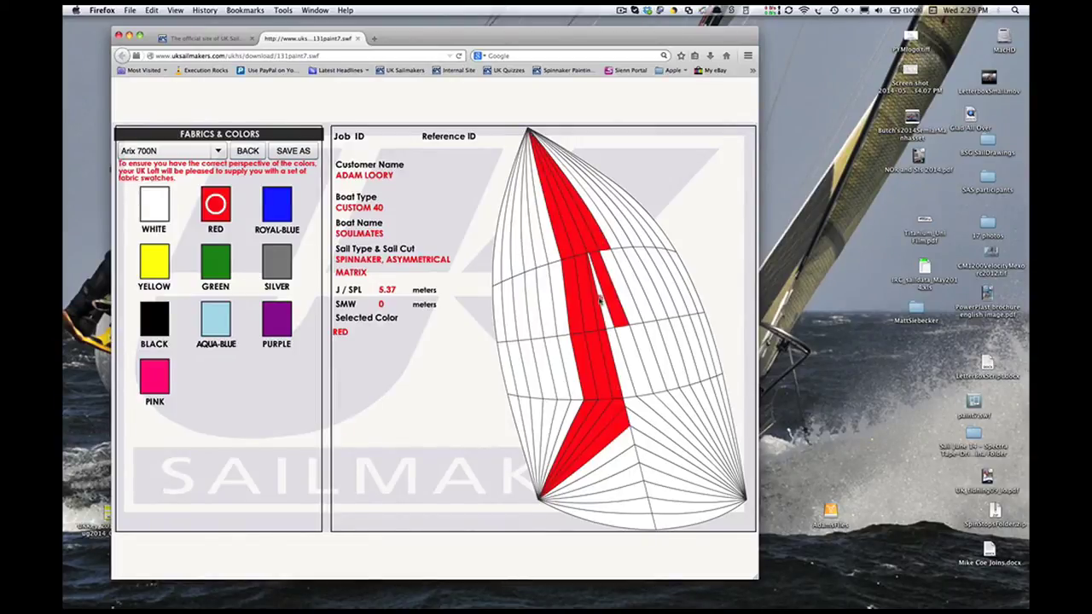
left_click(600, 298)
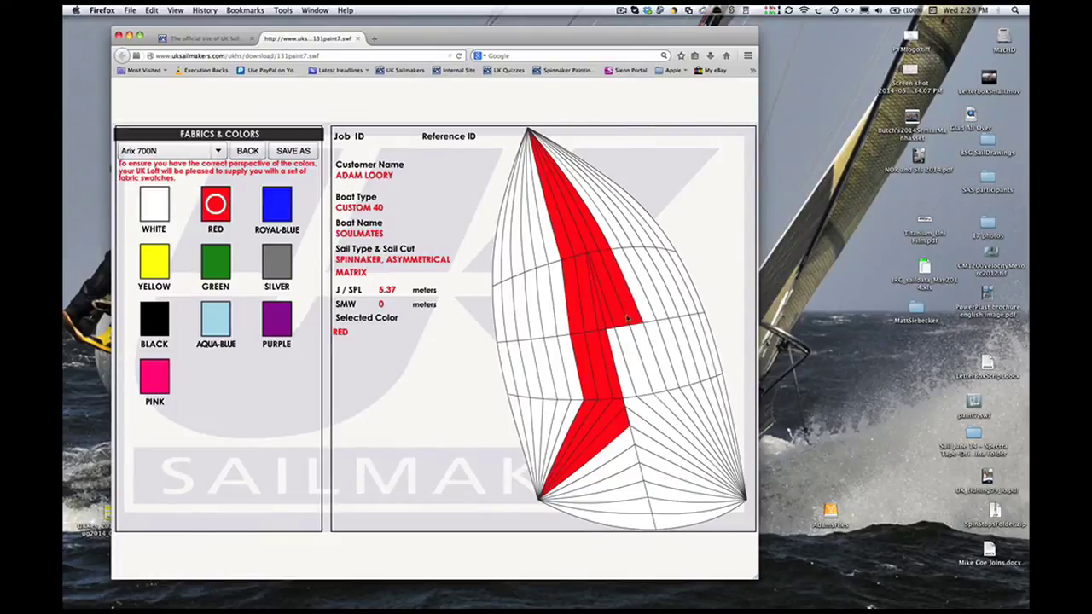
left_click(629, 346)
left_click(629, 346)
left_click(616, 347)
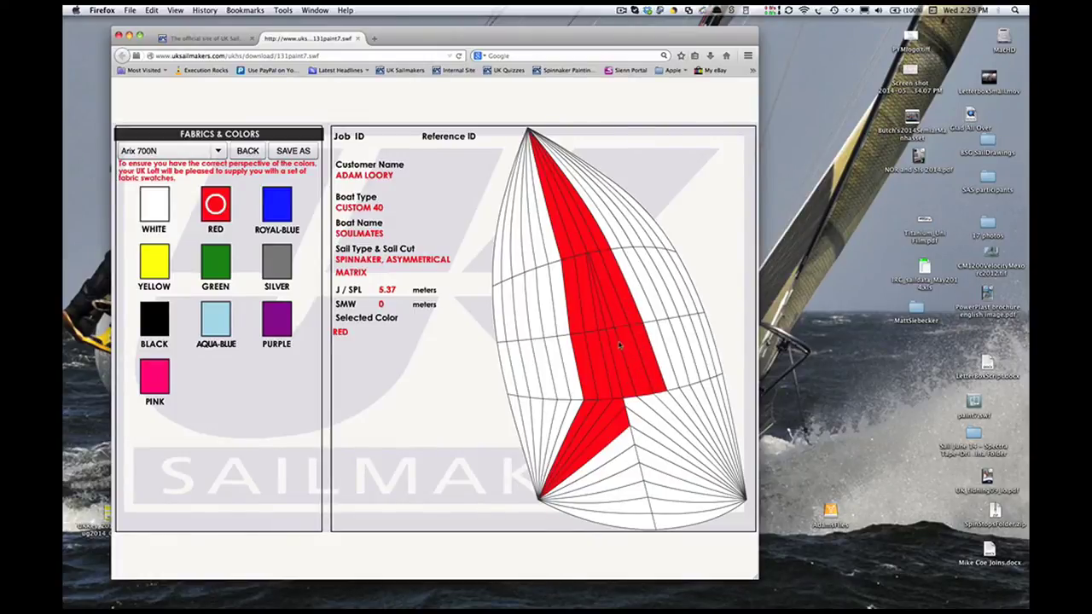
left_click(669, 403)
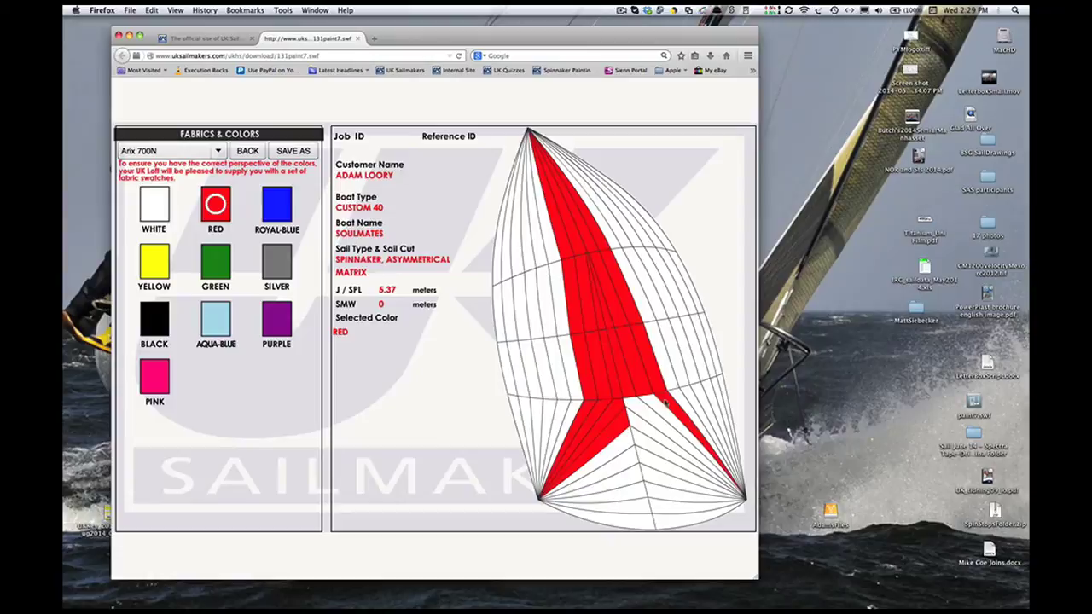
left_click(648, 408)
left_click(633, 422)
left_click(632, 420)
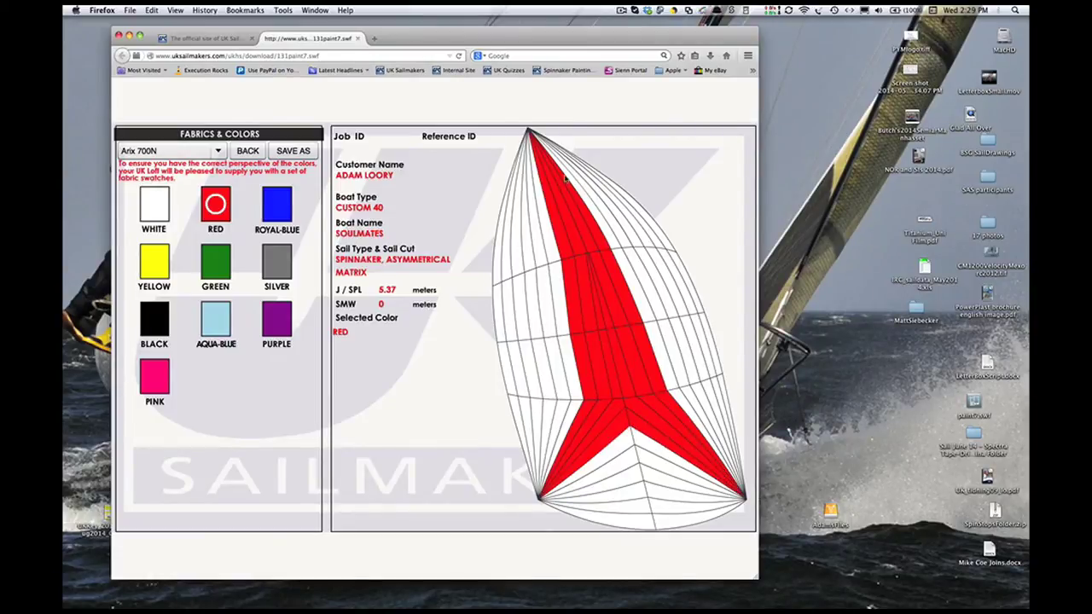
- Paint royal-blue strips along both sides of the red chevron, from head to lower arms
left_click(272, 203)
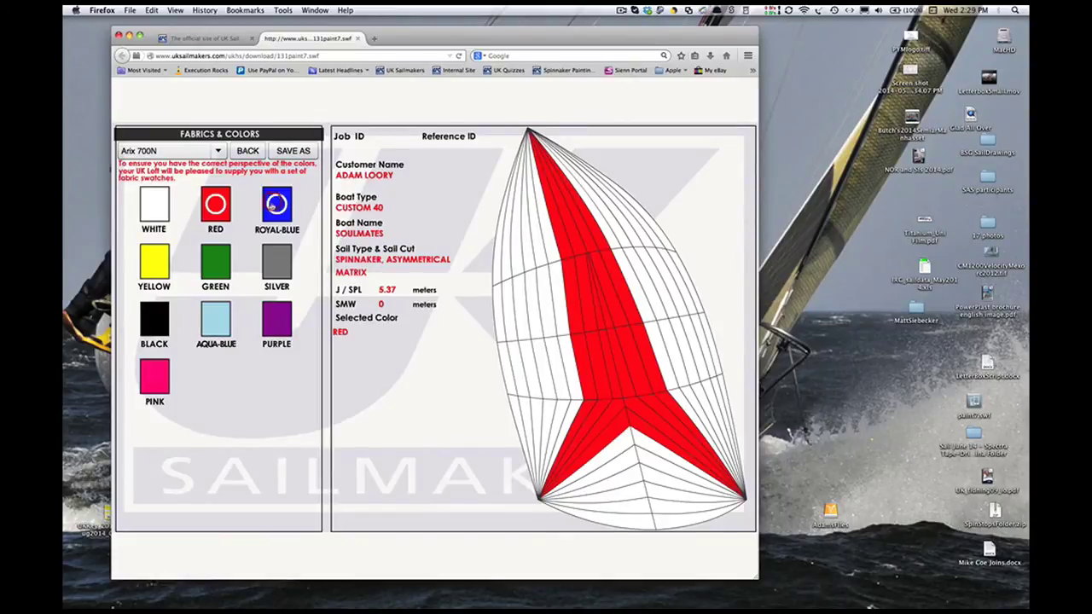
left_click(566, 252)
left_click(567, 273)
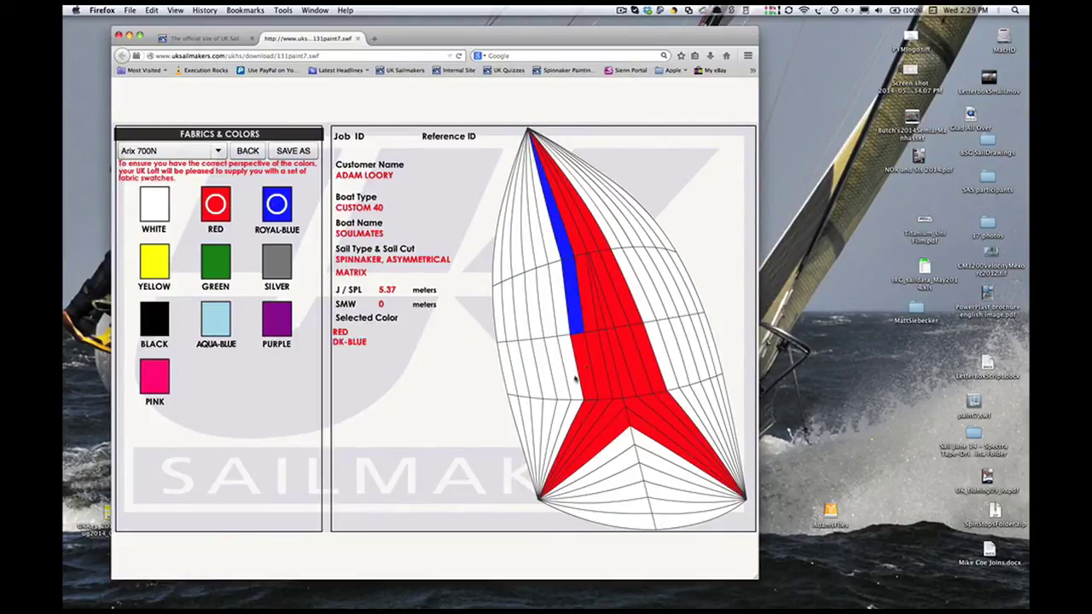
left_click(587, 372)
left_click(587, 408)
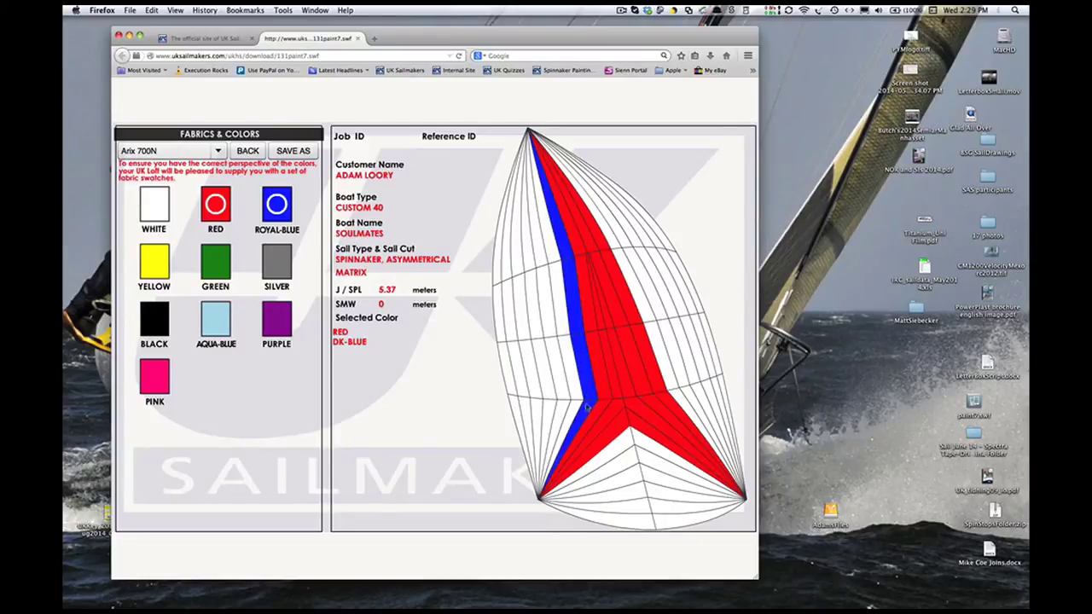
left_click(646, 373)
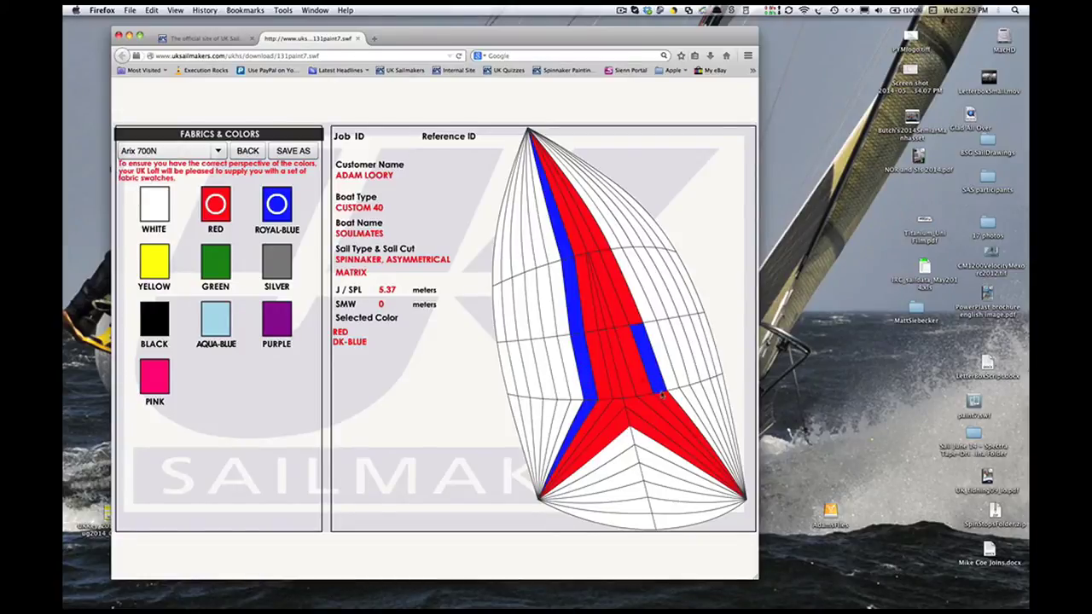
left_click(663, 401)
left_click(633, 317)
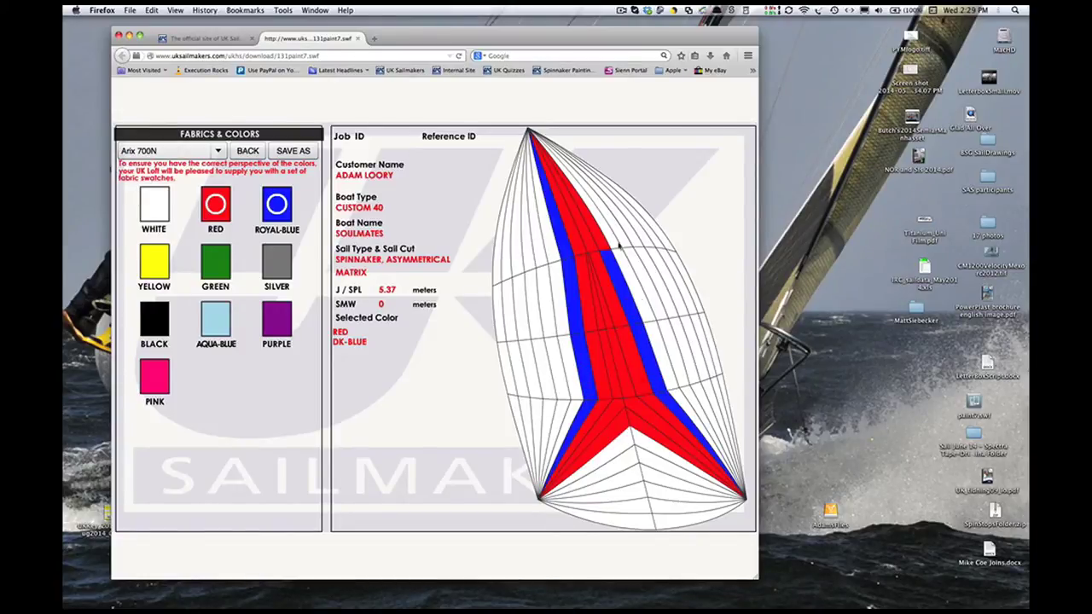
left_click(565, 223)
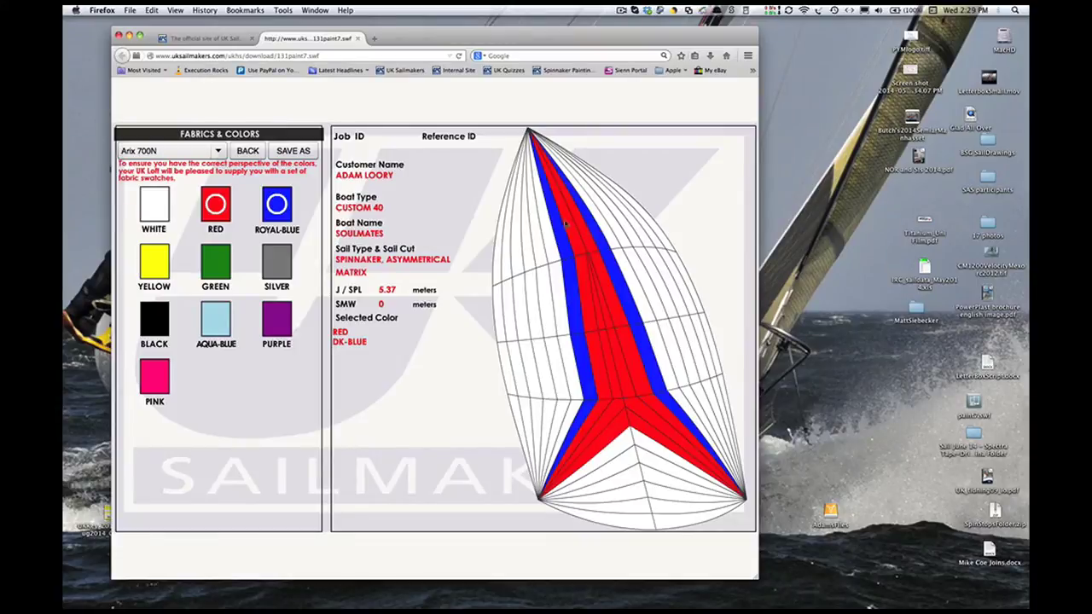
- Paint royal-blue stripes down the sail's left edge and upper right edge
left_click(499, 227)
left_click(506, 249)
left_click(506, 323)
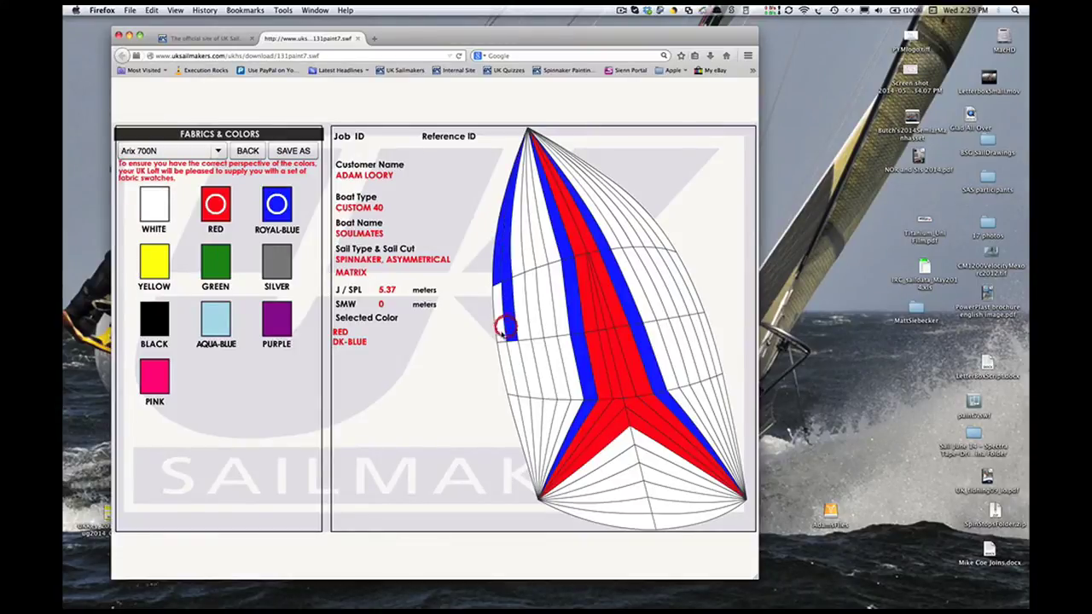
left_click(499, 324)
left_click(509, 363)
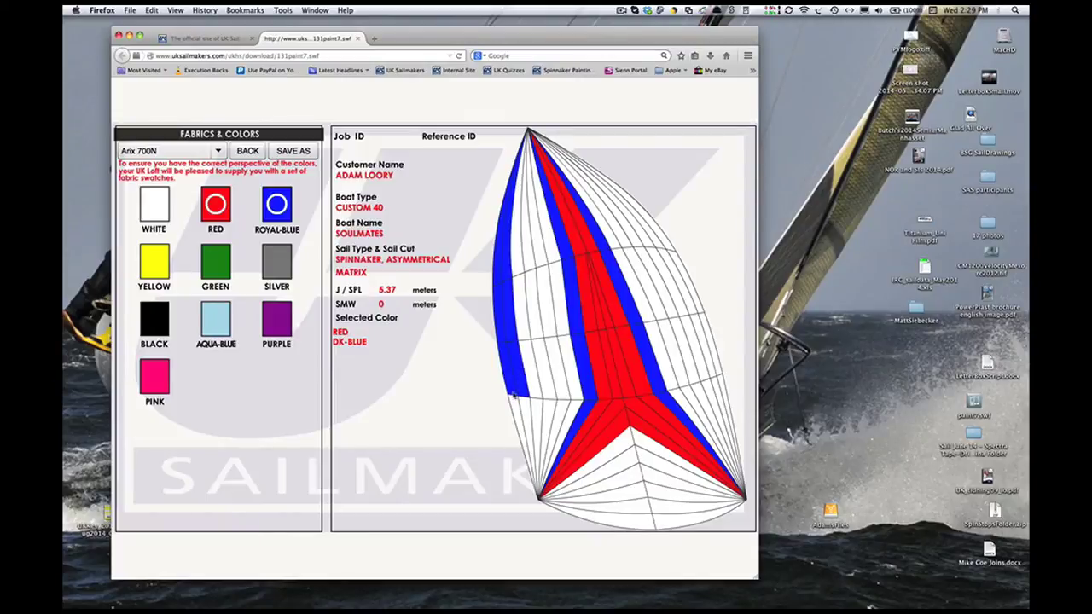
left_click(522, 405)
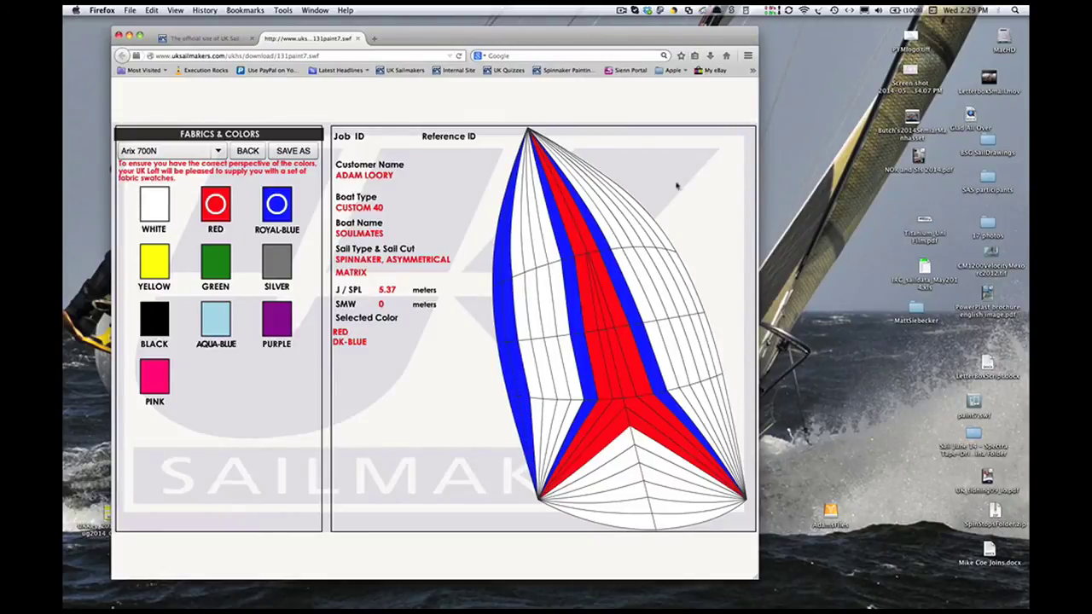
left_click(652, 224)
left_click(679, 257)
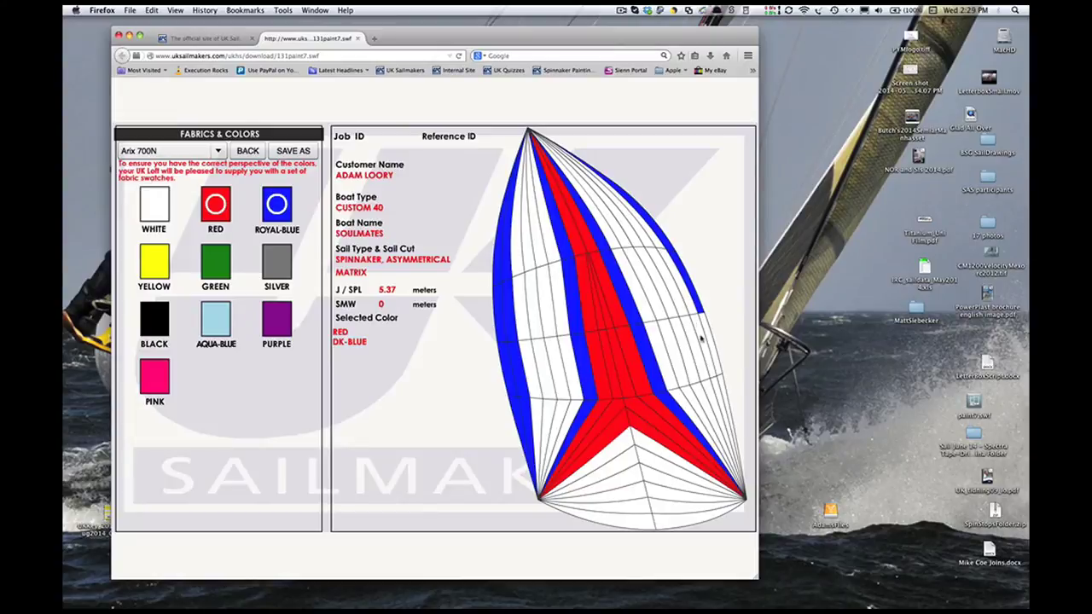
left_click(711, 346)
- Finish the right-edge blue stripe, then save the diagram to the Desktop as a JPG named after the customer
left_click(718, 382)
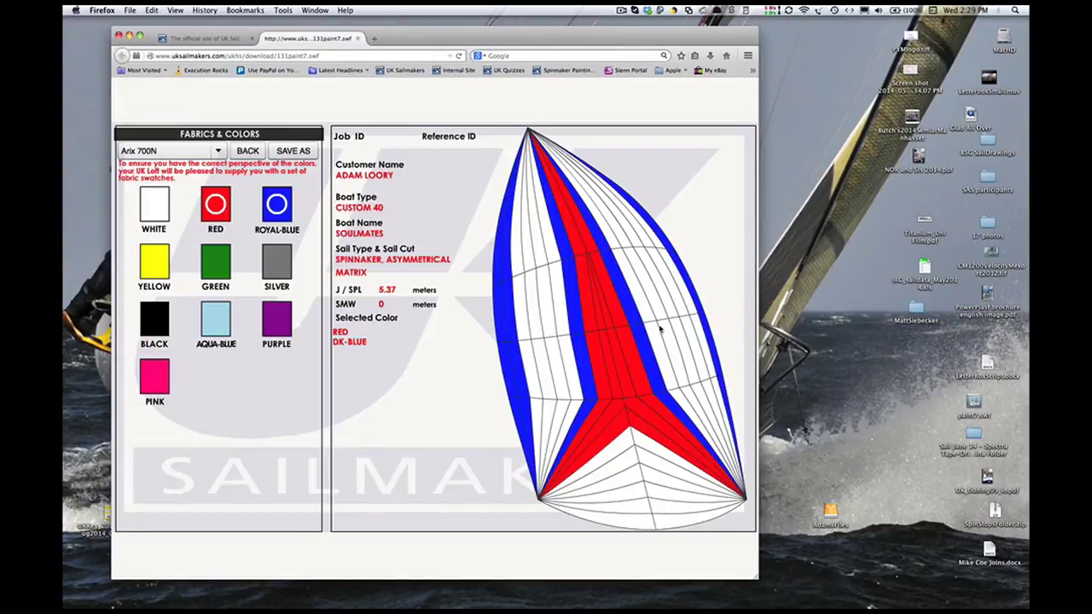
left_click(292, 150)
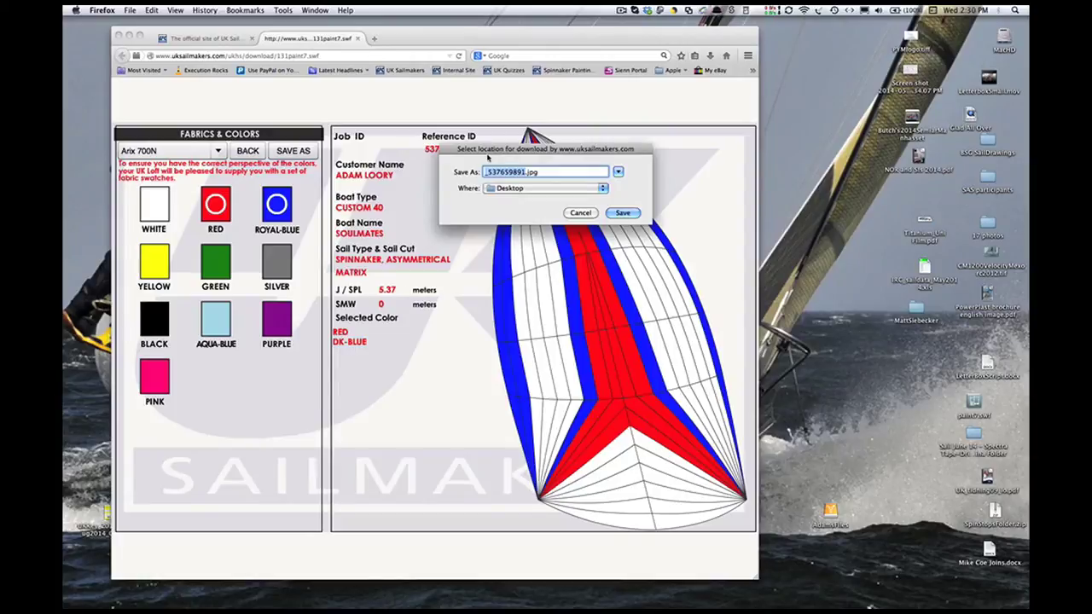
type("LooryA2")
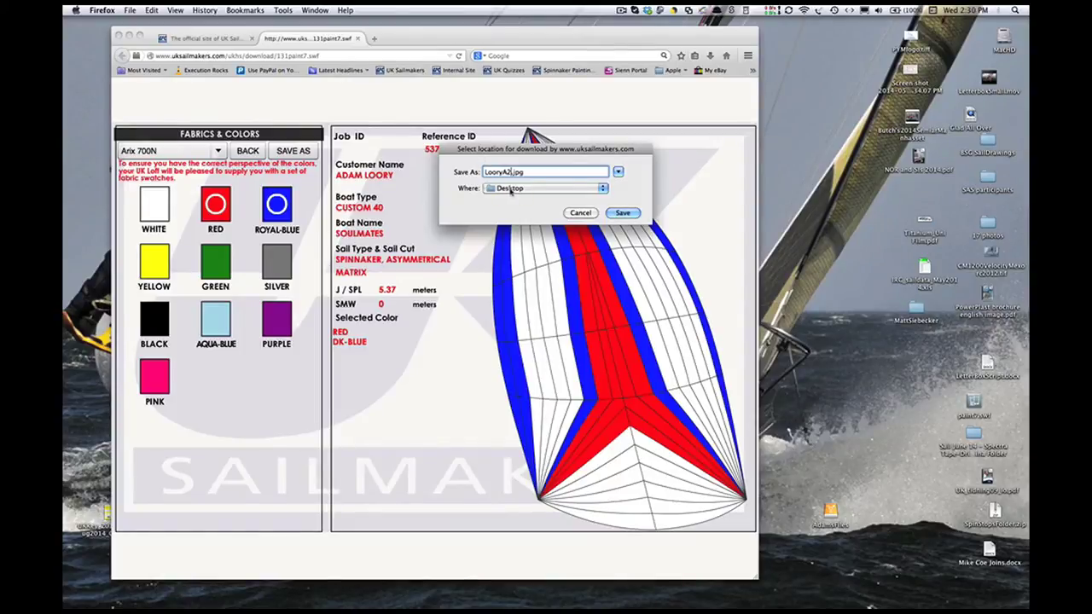
left_click(558, 188)
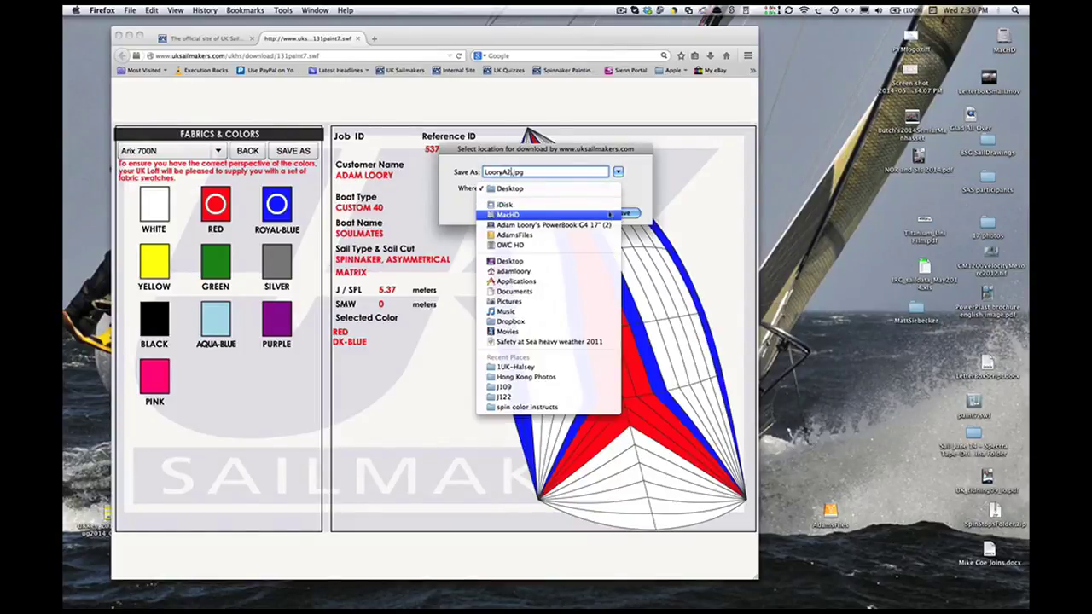
left_click(553, 191)
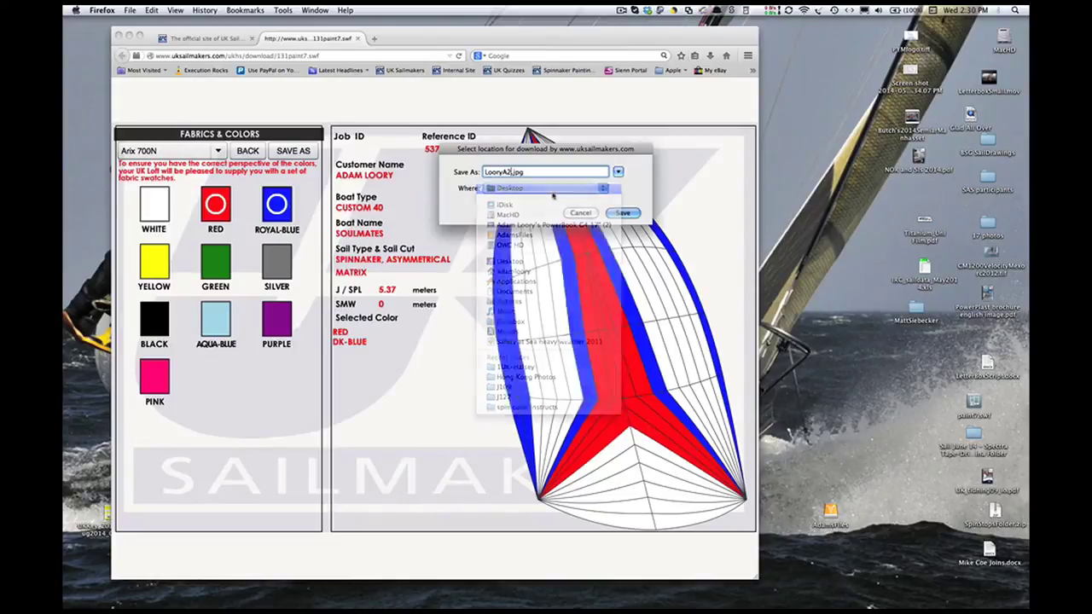
left_click(613, 213)
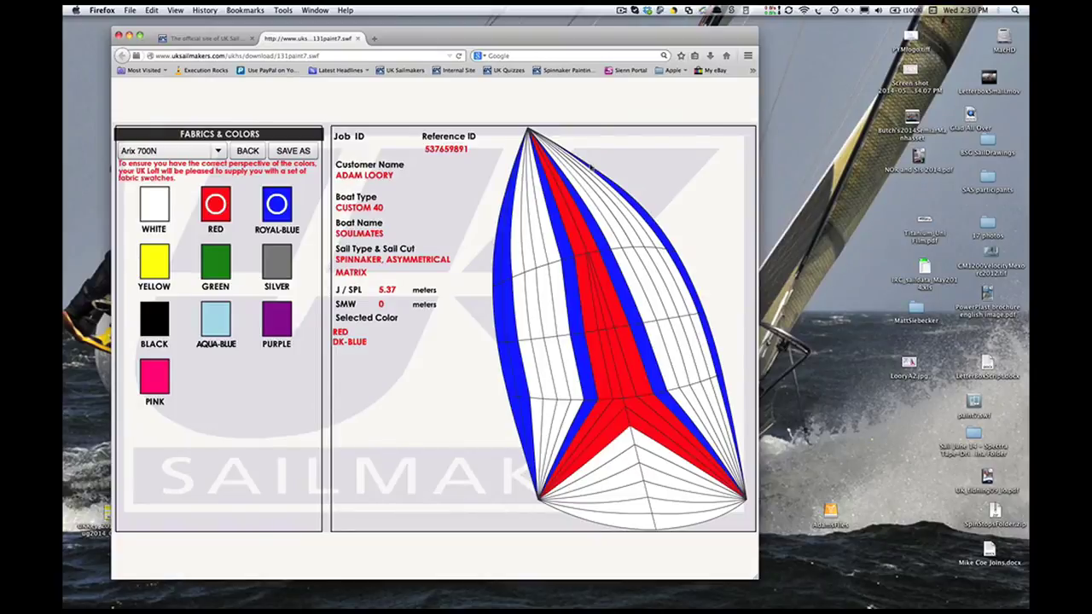
- Restore the minimized Preview window with the Hobie spinnaker photo from the Dock
mouse_move(884, 607)
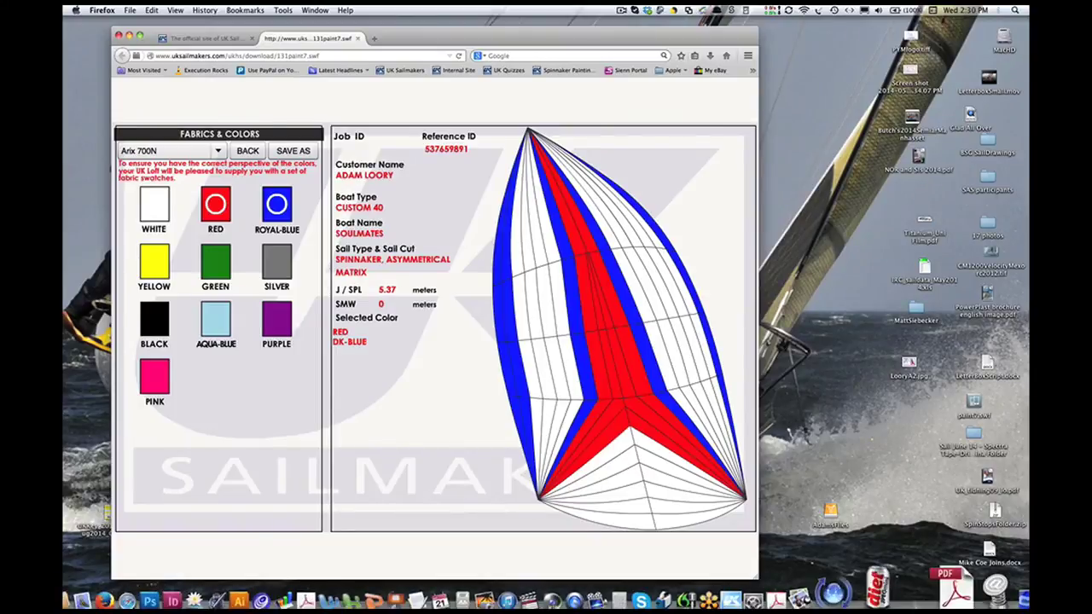
left_click(981, 569)
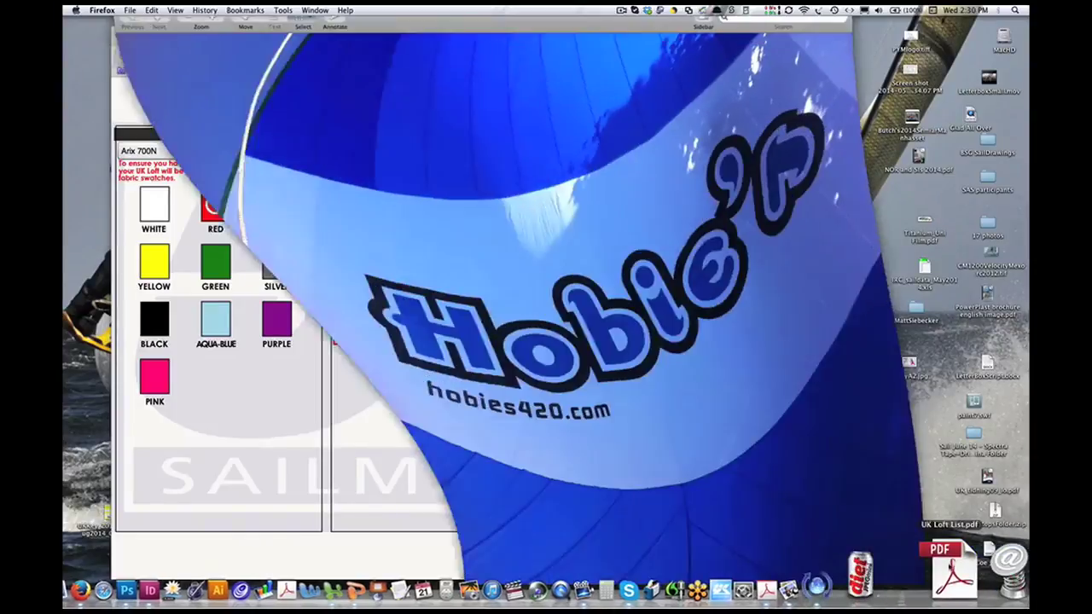